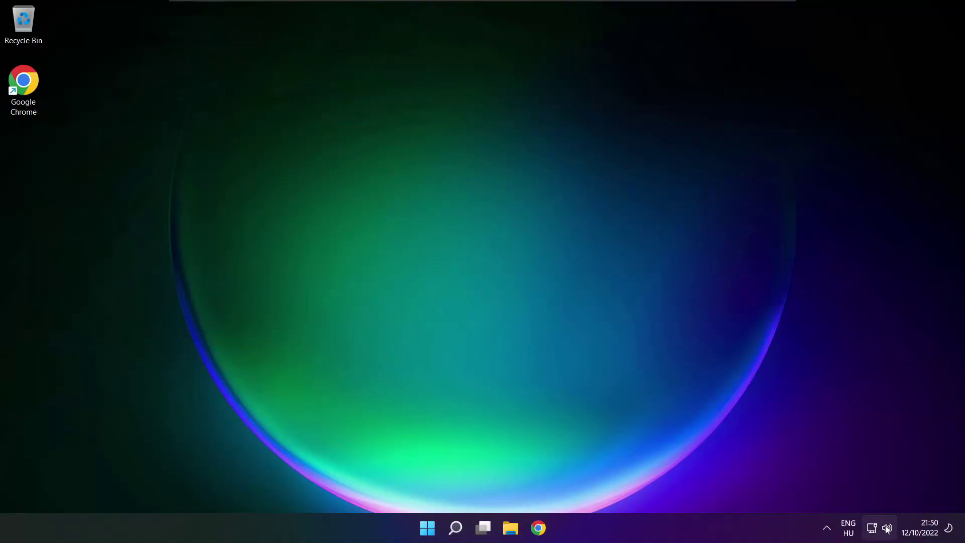
- Pick Speakers (High Definition Audio Device) from the quick settings output list instead of CABLE Input
{"action": "left_click", "coordinate": [887, 528]}
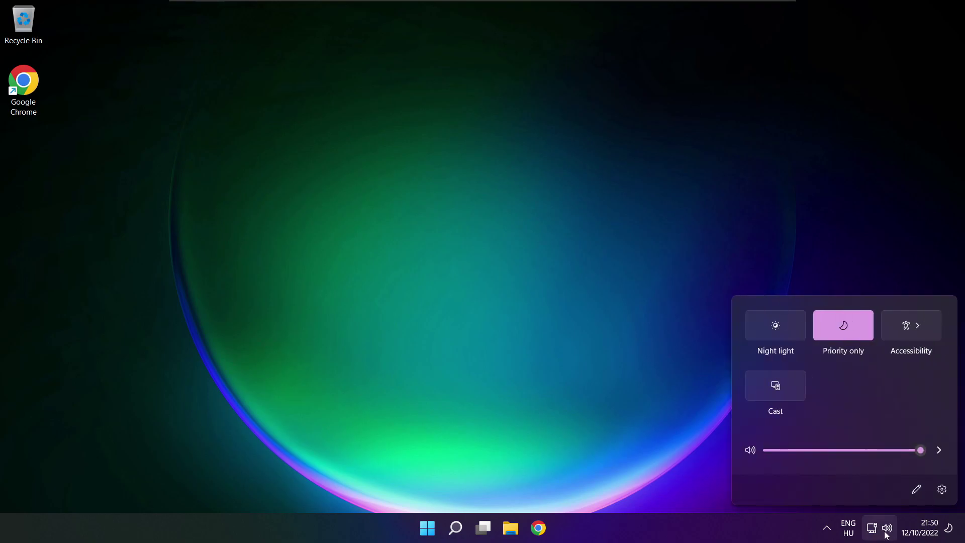
{"action": "left_click", "coordinate": [939, 452]}
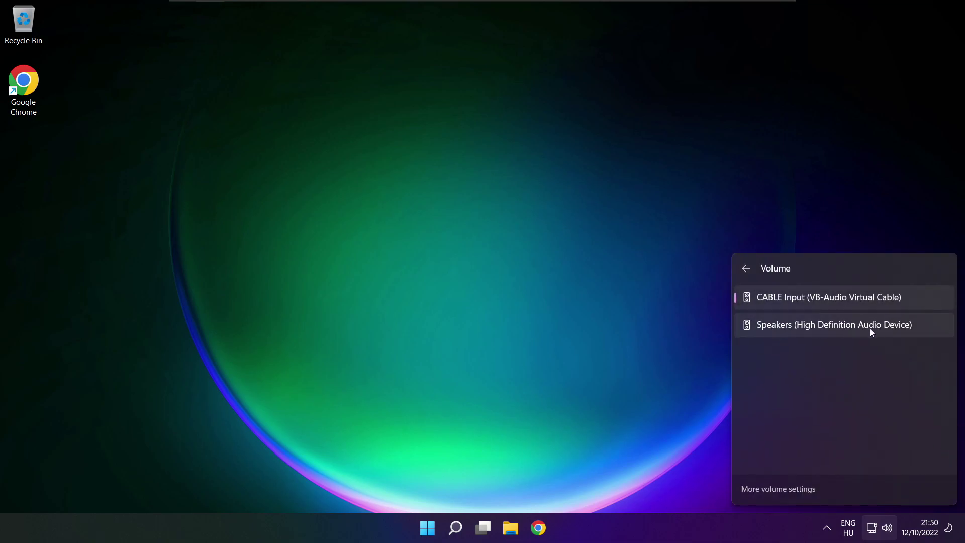
{"action": "left_click", "coordinate": [921, 333]}
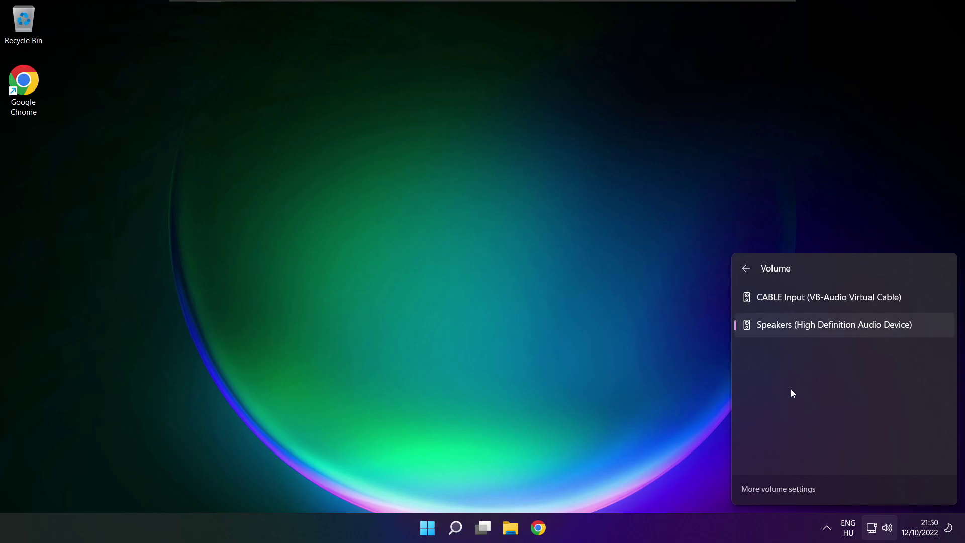
{"action": "left_click", "coordinate": [511, 297]}
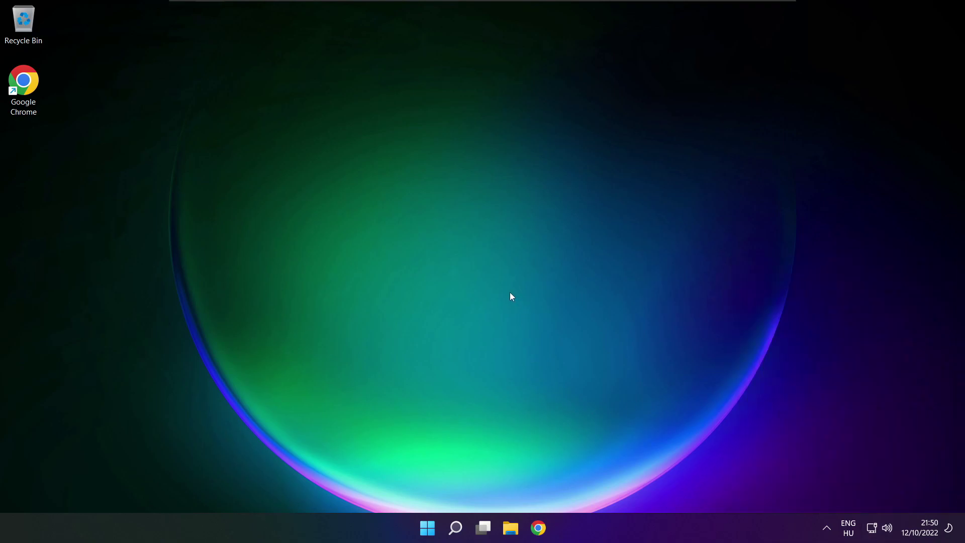
- Bring up the Start menu power options to restart the computer
{"action": "left_click", "coordinate": [428, 527]}
{"action": "left_click", "coordinate": [638, 484]}
- Open the quick settings output device list to reach the Sound settings page
{"action": "left_click", "coordinate": [888, 529]}
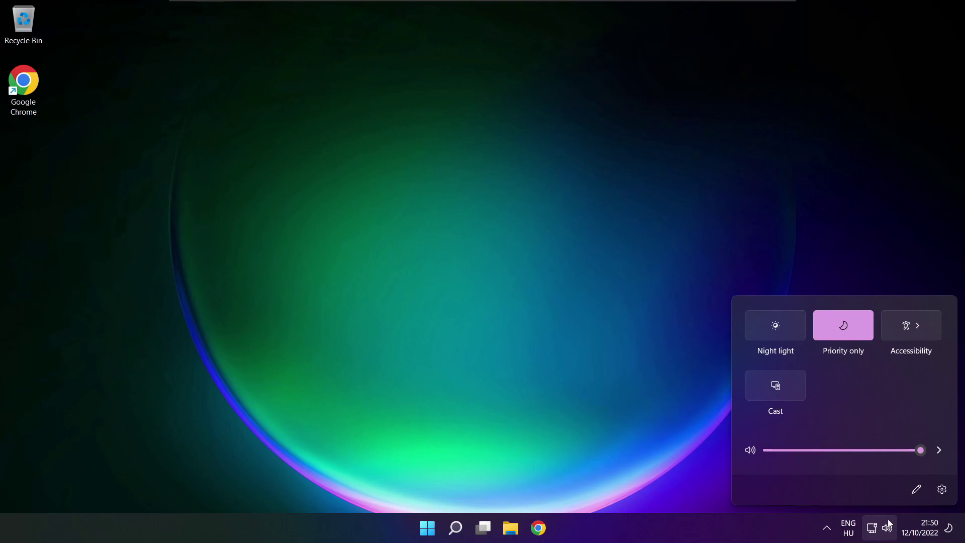
{"action": "left_click", "coordinate": [940, 451]}
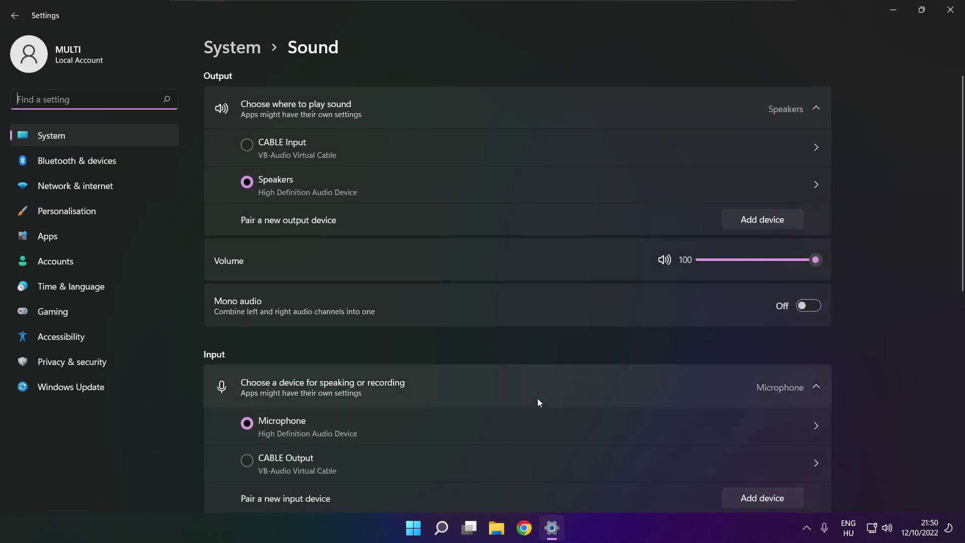
{"action": "left_click", "coordinate": [258, 182]}
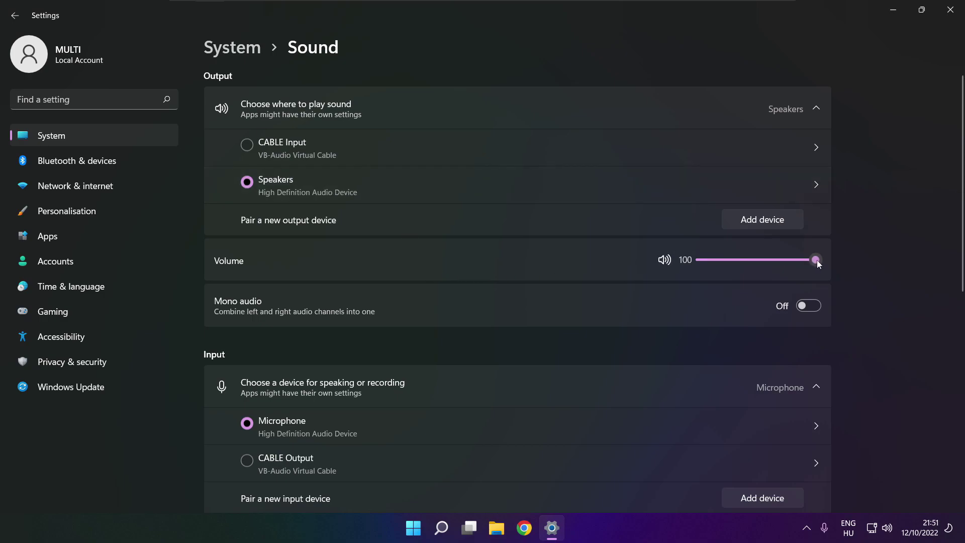
{"action": "mouse_move", "coordinate": [815, 260]}
{"action": "left_mouse_down"}
{"action": "mouse_move", "coordinate": [743, 258]}
{"action": "mouse_move", "coordinate": [828, 263]}
{"action": "left_mouse_up"}
{"action": "left_click_drag", "start_coordinate": [963, 255], "coordinate": [957, 422]}
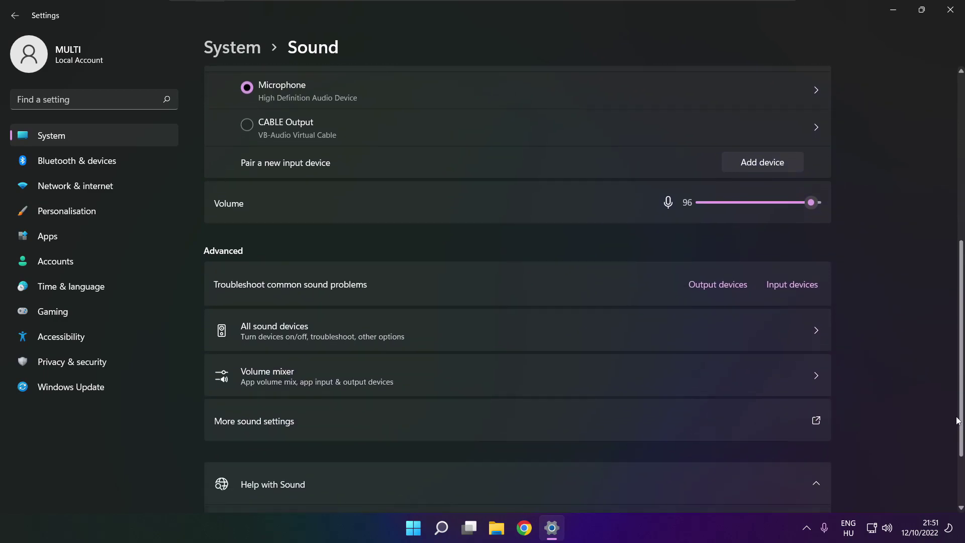
- In the classic Sound panel, disable CABLE Input and bring up the Speakers device options
{"action": "left_click", "coordinate": [397, 425]}
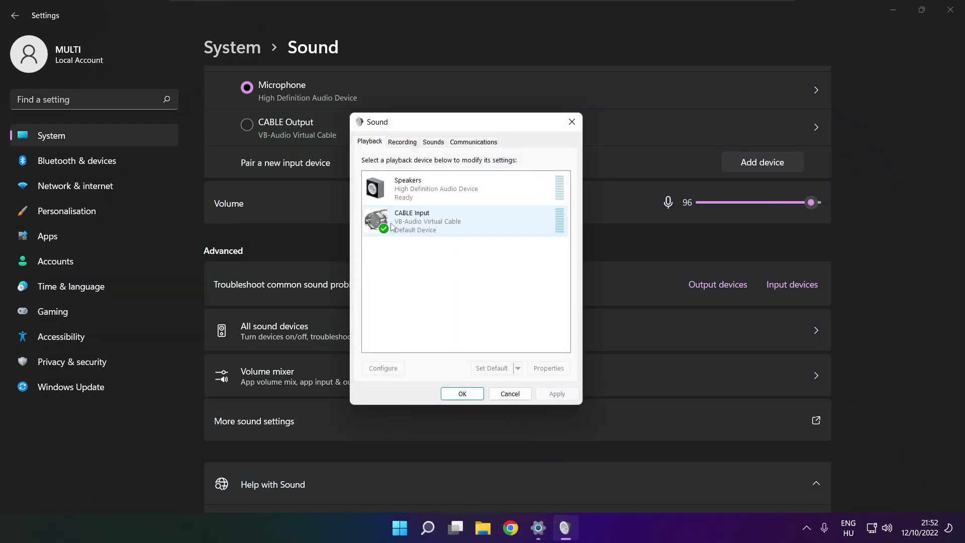
{"action": "left_click", "coordinate": [443, 228]}
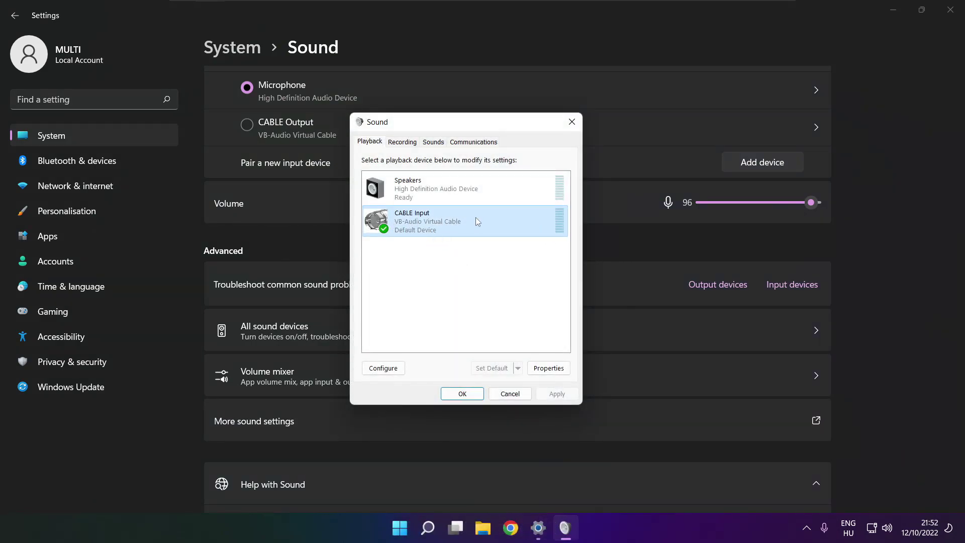
{"action": "right_click", "coordinate": [510, 221]}
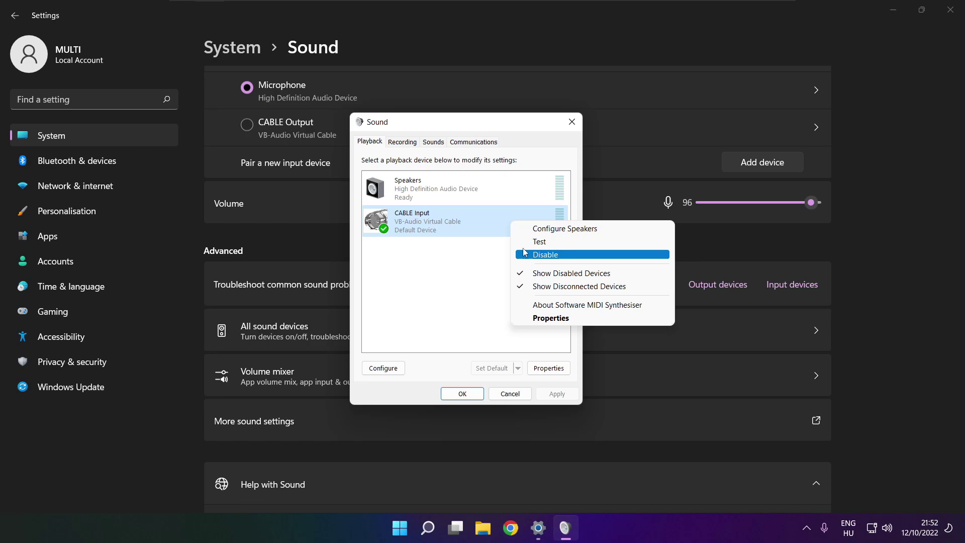
{"action": "left_click", "coordinate": [560, 255]}
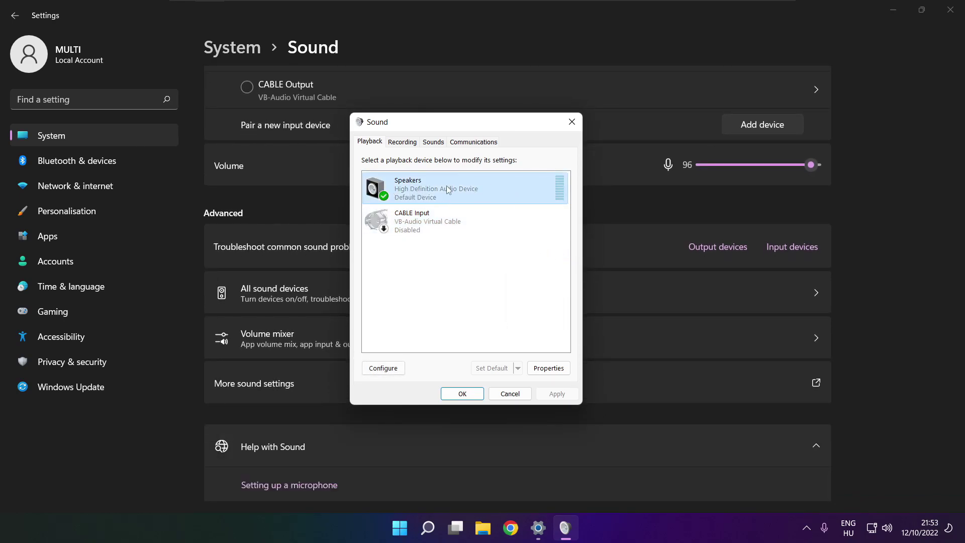
{"action": "right_click", "coordinate": [467, 192]}
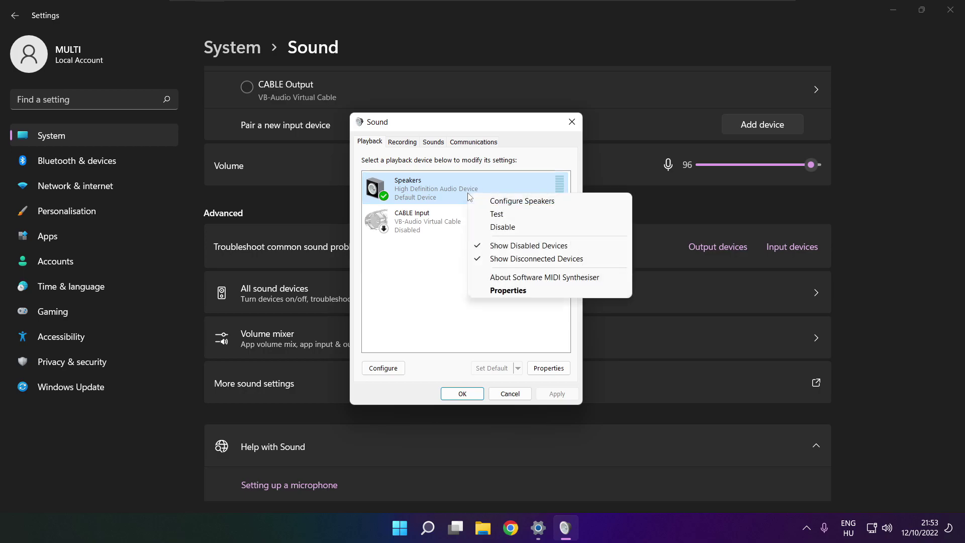
- Configure Speakers as 7.1 Surround, keeping all optional speakers, and finish the wizard
{"action": "left_click", "coordinate": [532, 202]}
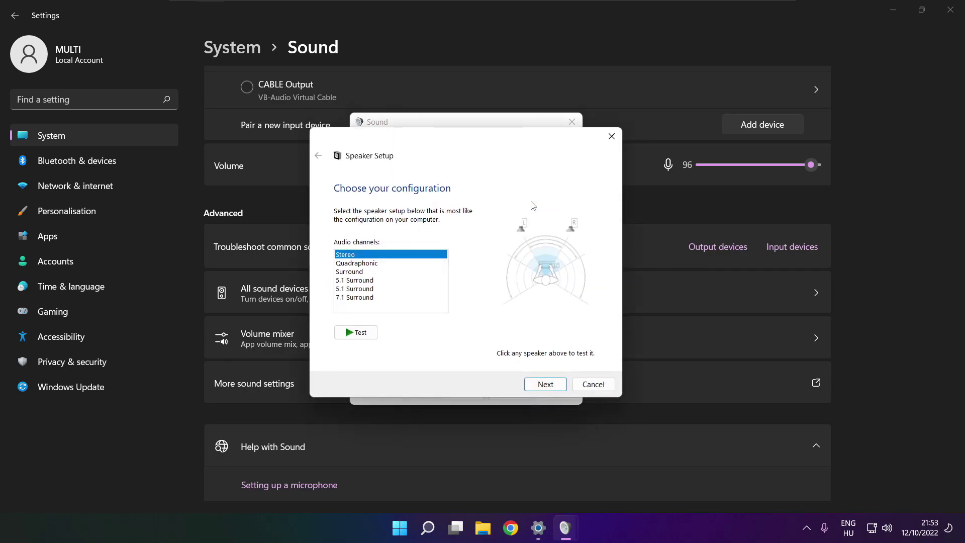
{"action": "left_click", "coordinate": [359, 297]}
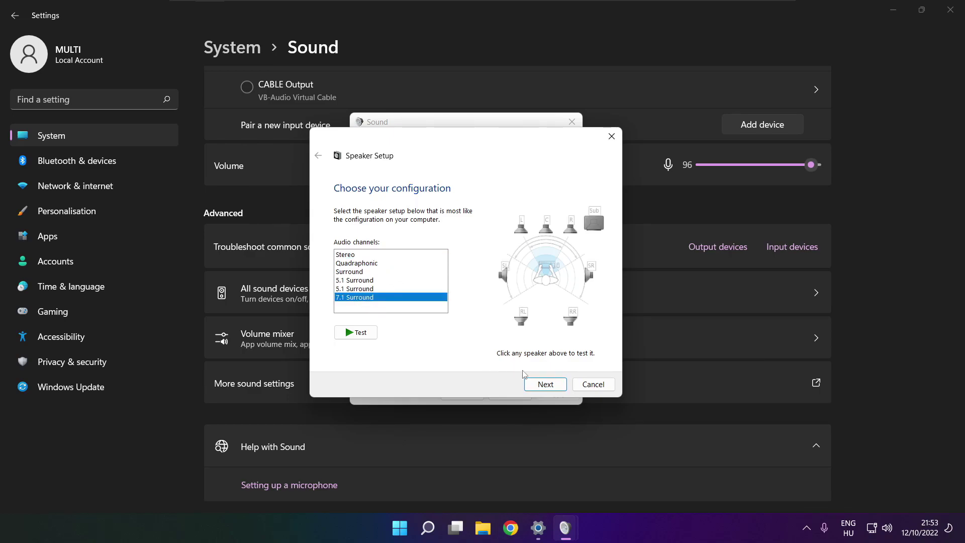
{"action": "left_click", "coordinate": [545, 385]}
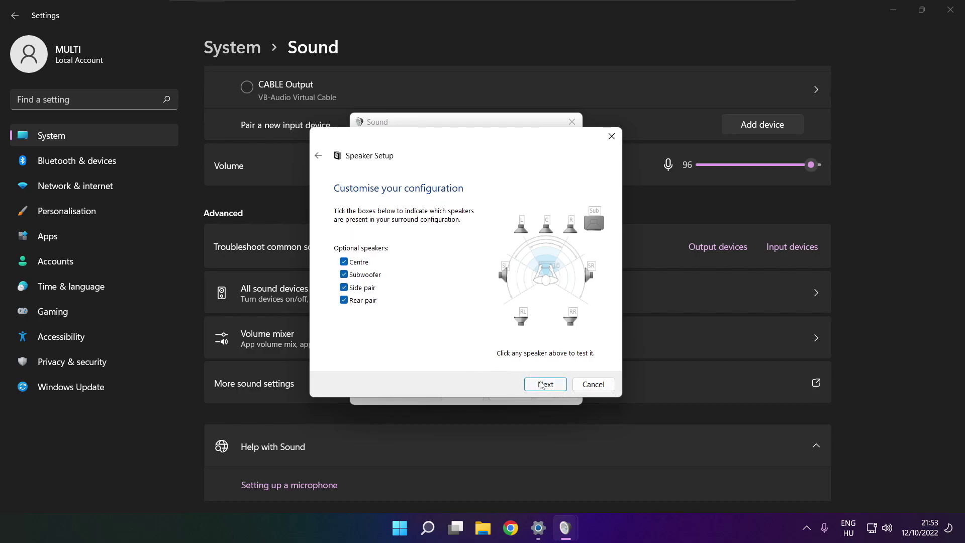
{"action": "left_click", "coordinate": [541, 385]}
{"action": "left_click", "coordinate": [542, 386]}
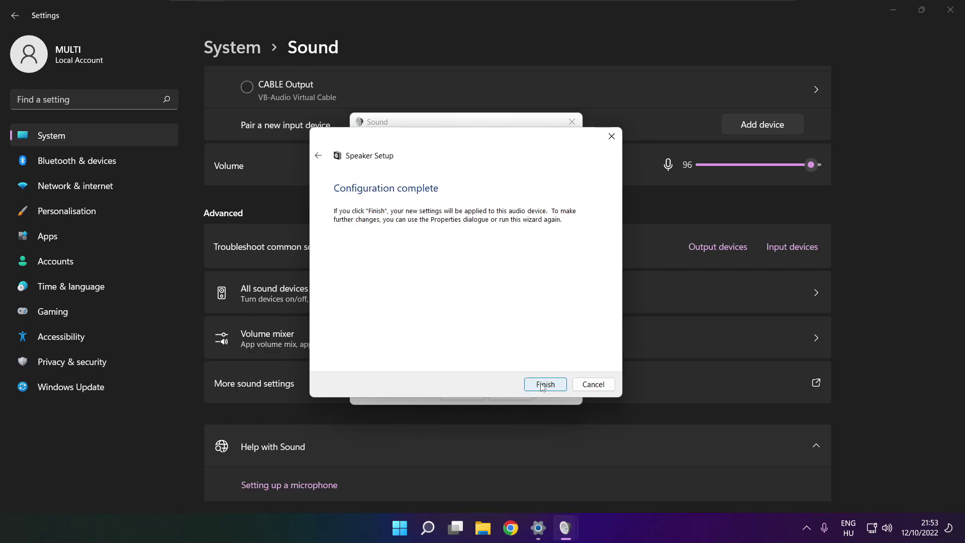
{"action": "left_click", "coordinate": [542, 385]}
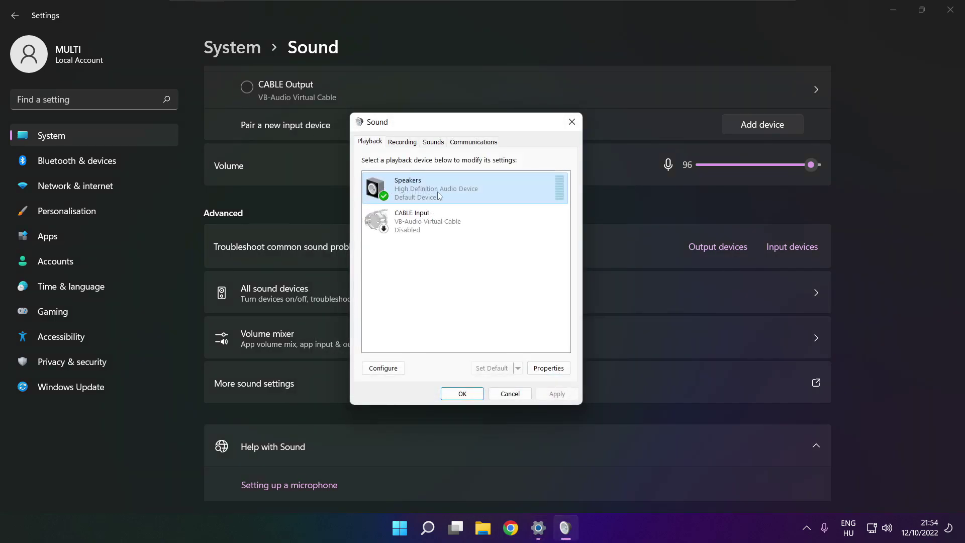
- Tick Disable all enhancements on the Speakers Properties Enhancements tab and apply it
{"action": "left_click", "coordinate": [549, 368]}
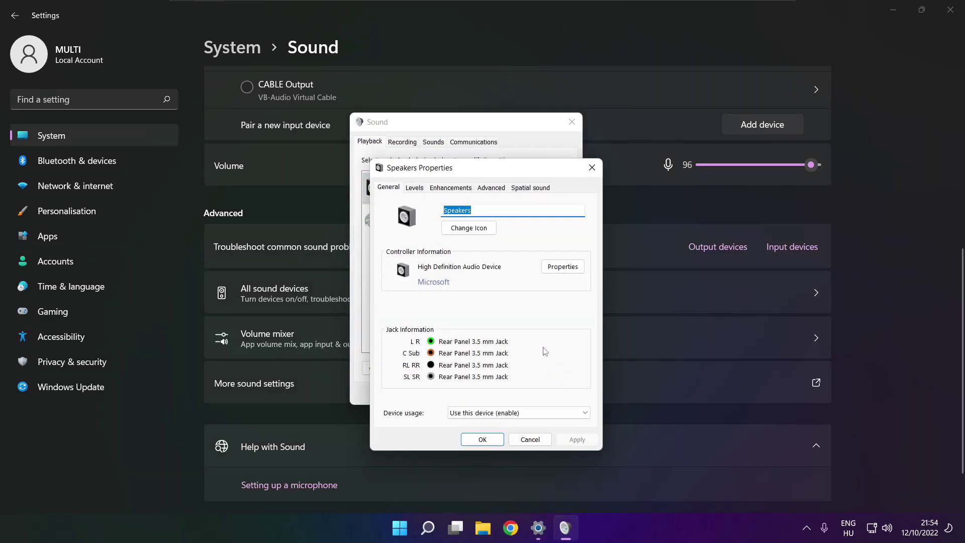
{"action": "left_click_drag", "start_coordinate": [455, 178], "coordinate": [435, 149]}
{"action": "left_click", "coordinate": [396, 157]}
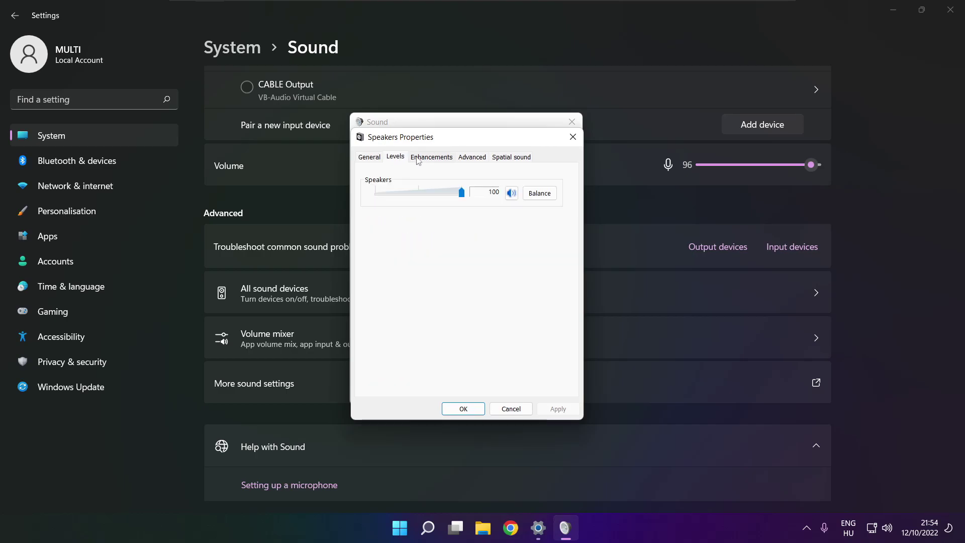
{"action": "left_click", "coordinate": [425, 158]}
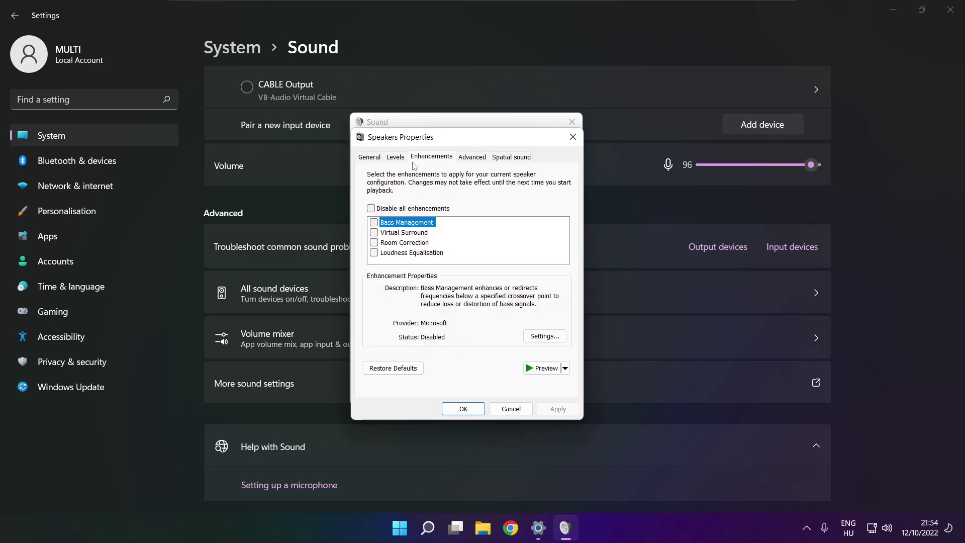
{"action": "left_click", "coordinate": [371, 210]}
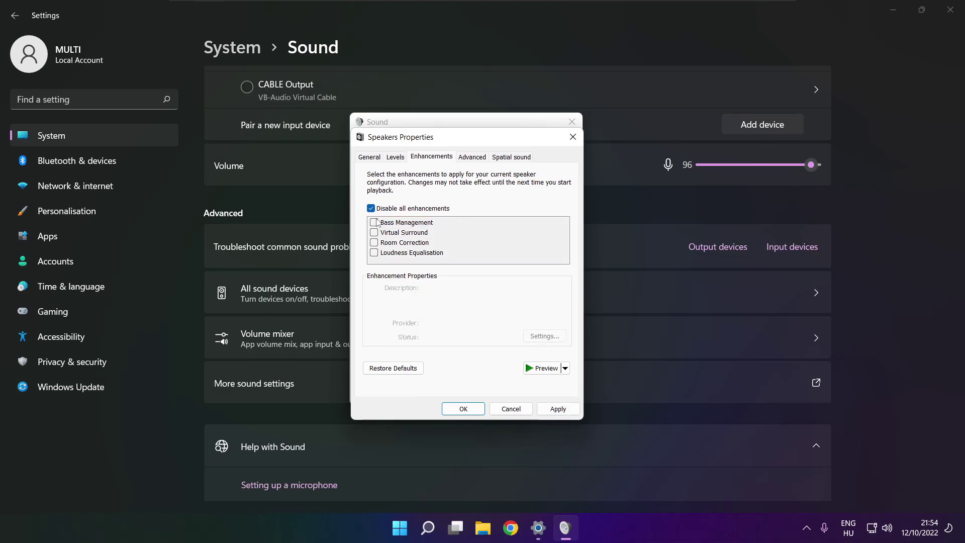
{"action": "left_click", "coordinate": [565, 412]}
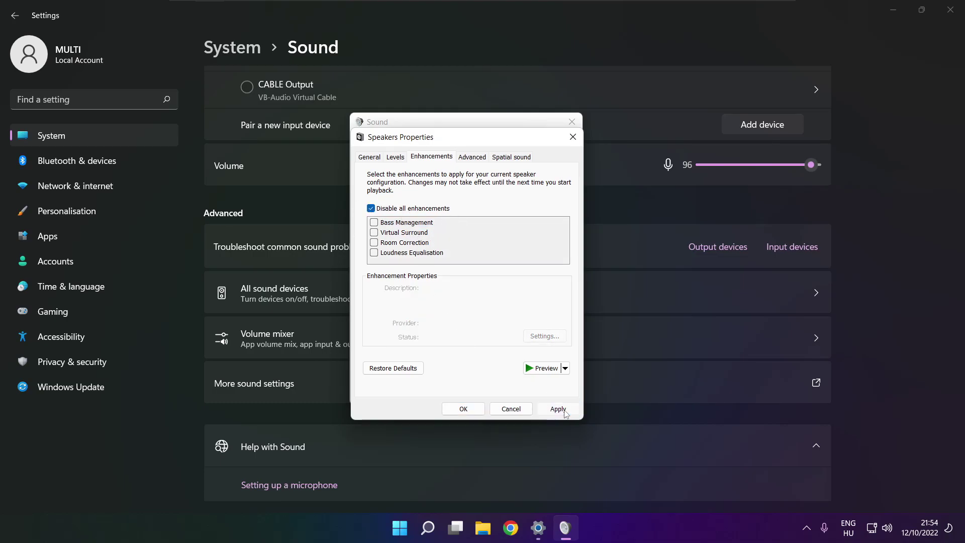
- Keep the 16 bit, 48000 Hz (DVD Quality) default format and OK both sound dialogs
{"action": "left_click", "coordinate": [469, 161]}
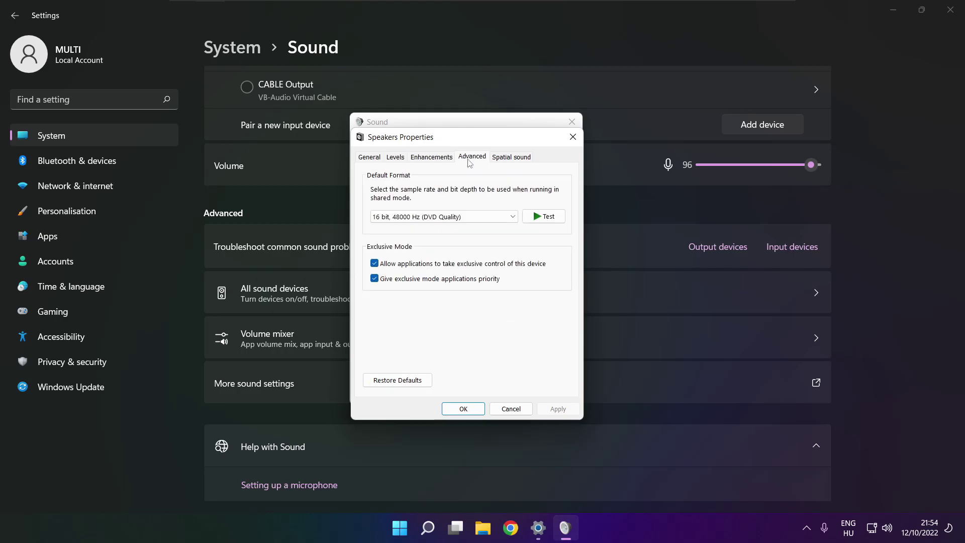
{"action": "left_click", "coordinate": [512, 217]}
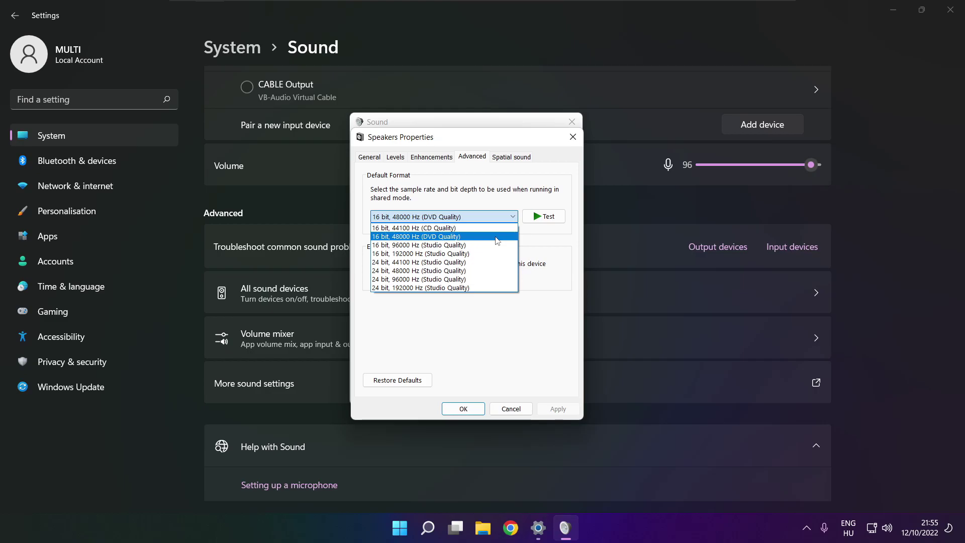
{"action": "left_click", "coordinate": [496, 237]}
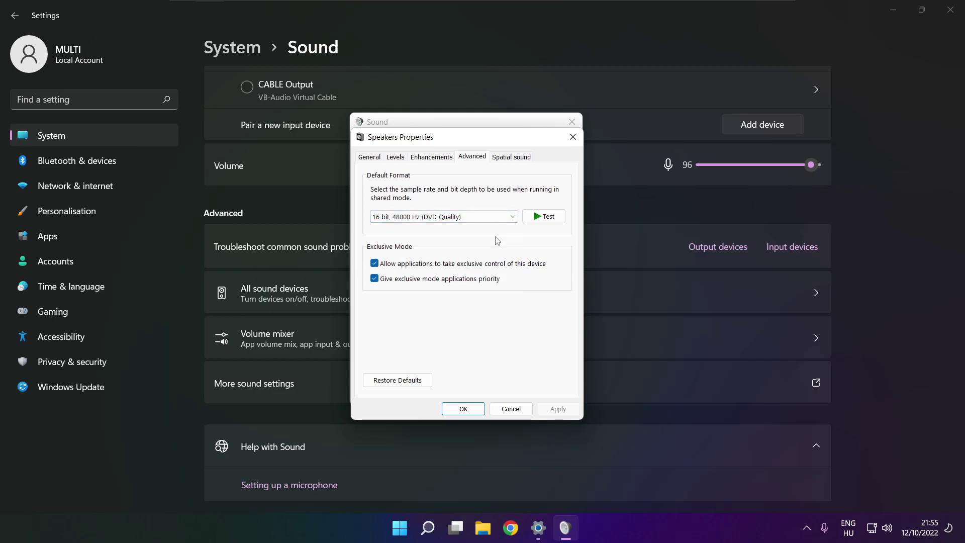
{"action": "left_click", "coordinate": [463, 409]}
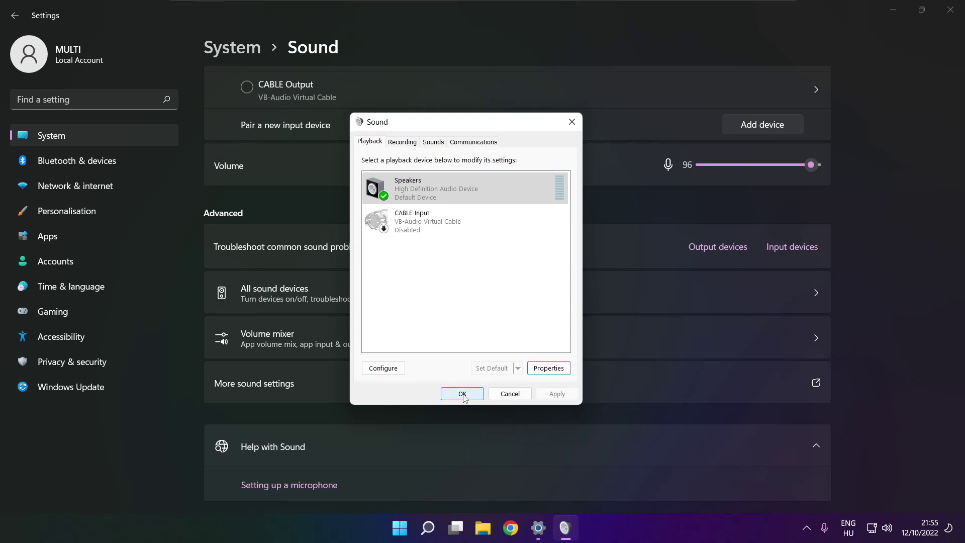
{"action": "left_click", "coordinate": [462, 394]}
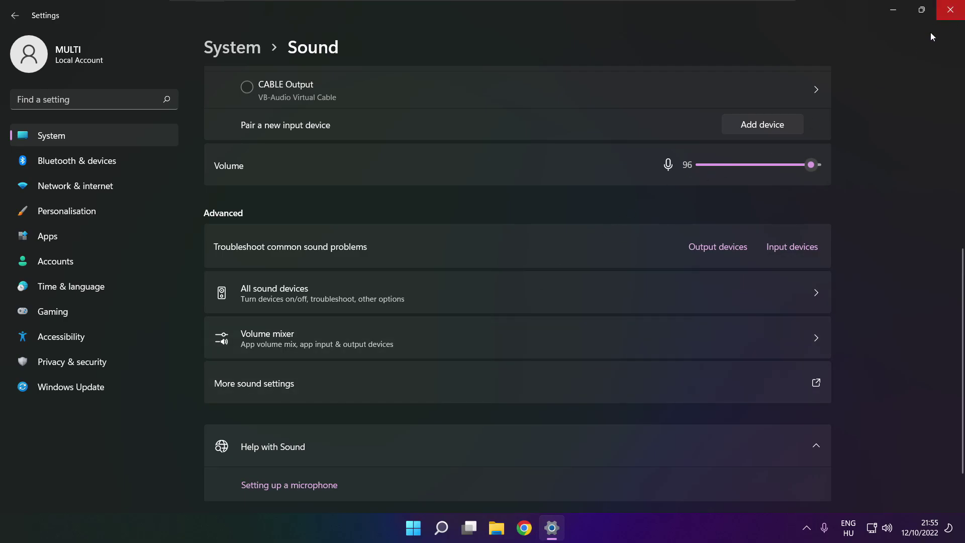
- Close Settings and bring up the Start menu's sleep, shut down and restart options
{"action": "left_click", "coordinate": [950, 10]}
{"action": "left_click", "coordinate": [427, 527]}
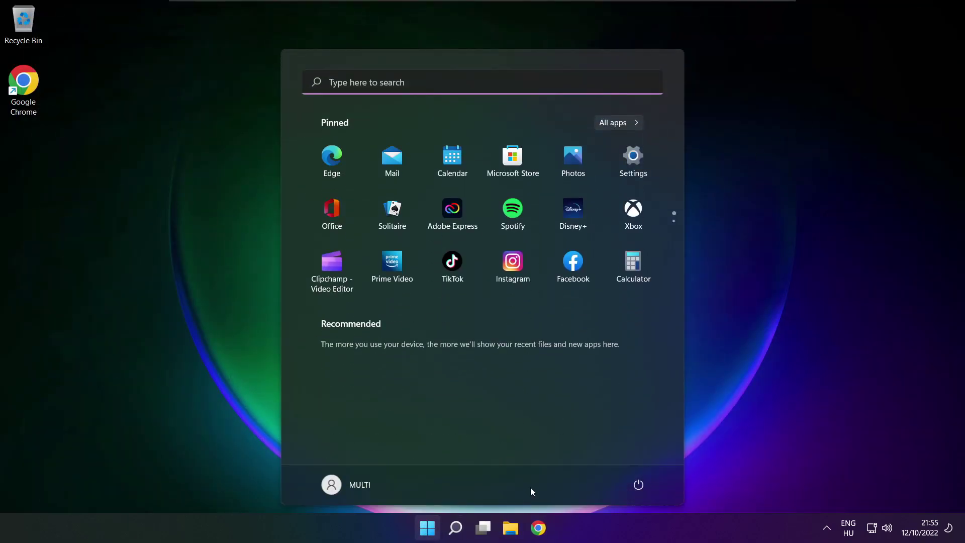
{"action": "left_click", "coordinate": [638, 484]}
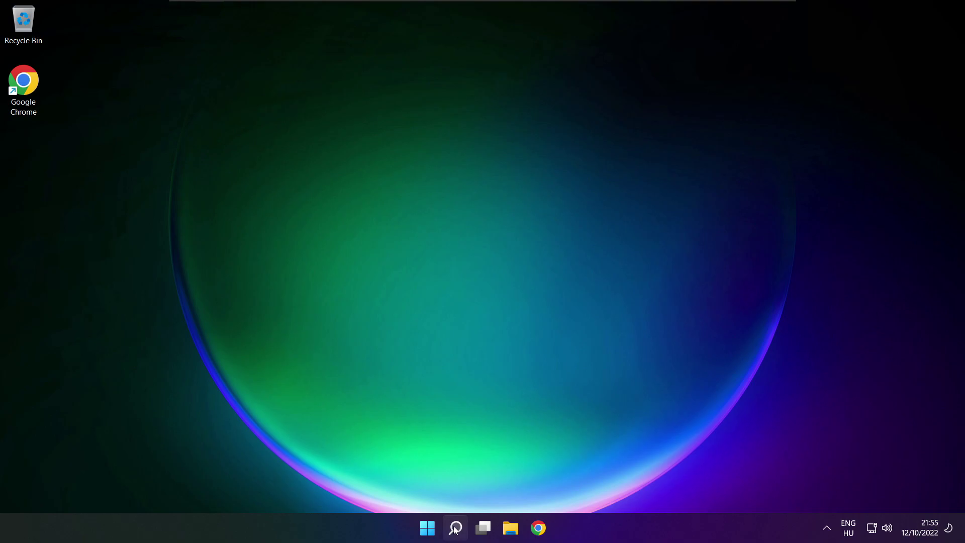
- Search for 'device manager' and launch Device Manager from the results
{"action": "left_click", "coordinate": [455, 529]}
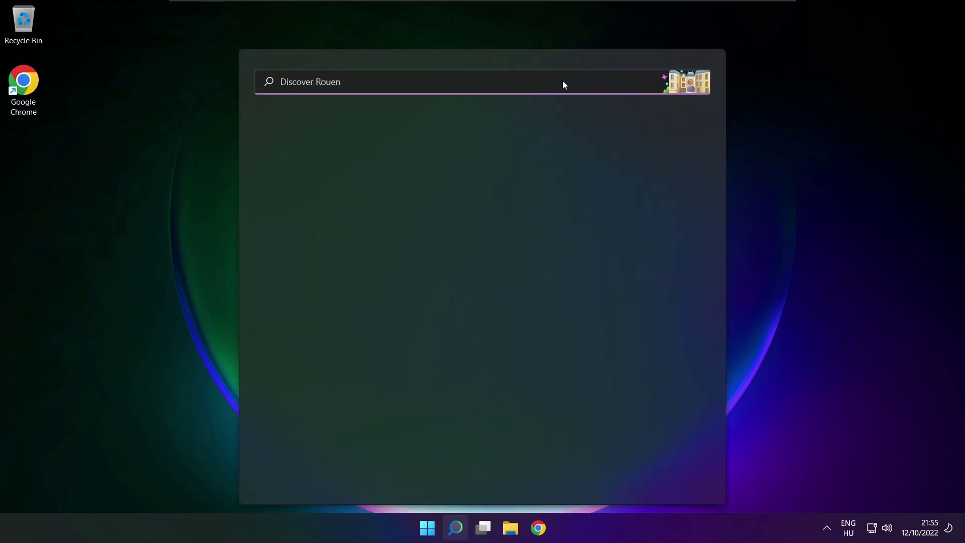
{"action": "type", "text": "devi"}
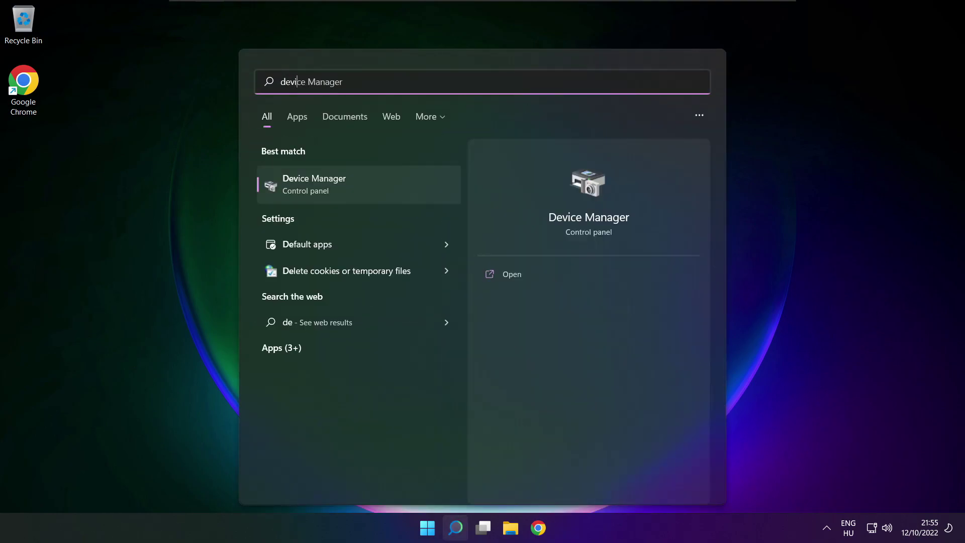
{"action": "type", "text": "ce manager"}
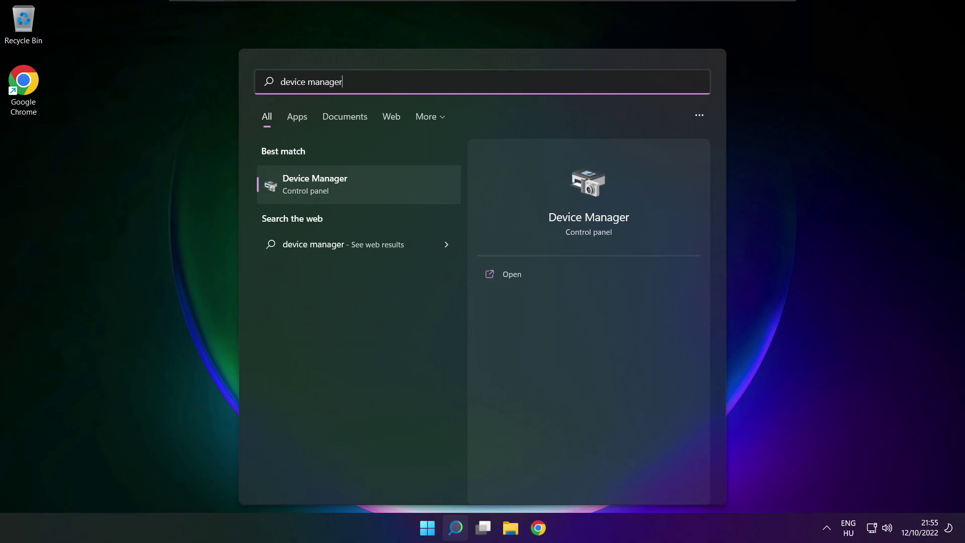
{"action": "left_click", "coordinate": [372, 182]}
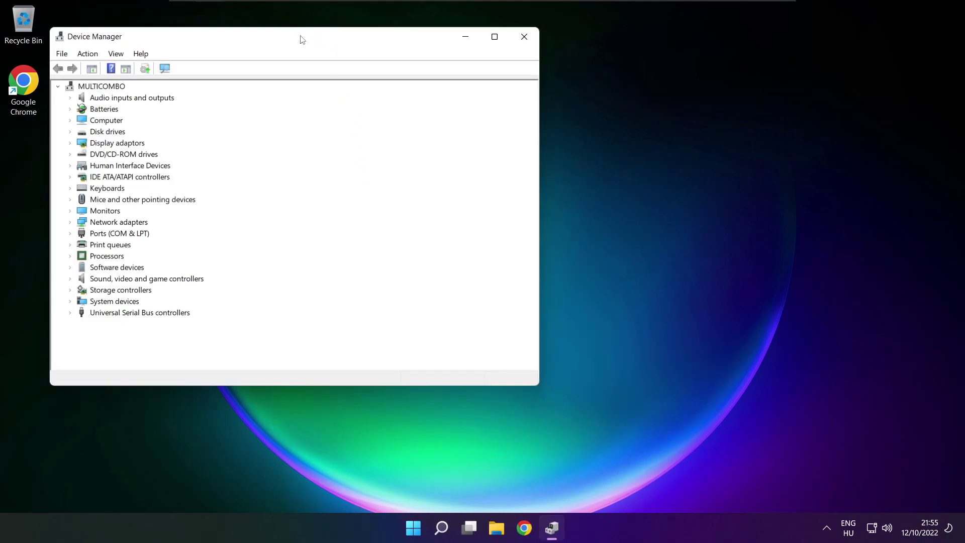
- Expand Sound, video and game controllers and choose Update driver for High Definition Audio Device
{"action": "left_click_drag", "start_coordinate": [302, 39], "coordinate": [505, 89]}
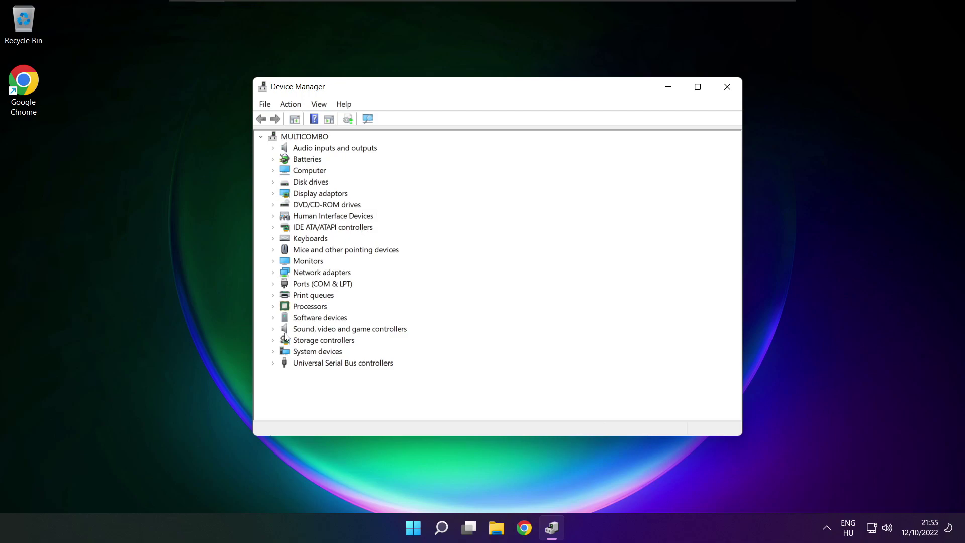
{"action": "left_click", "coordinate": [281, 330]}
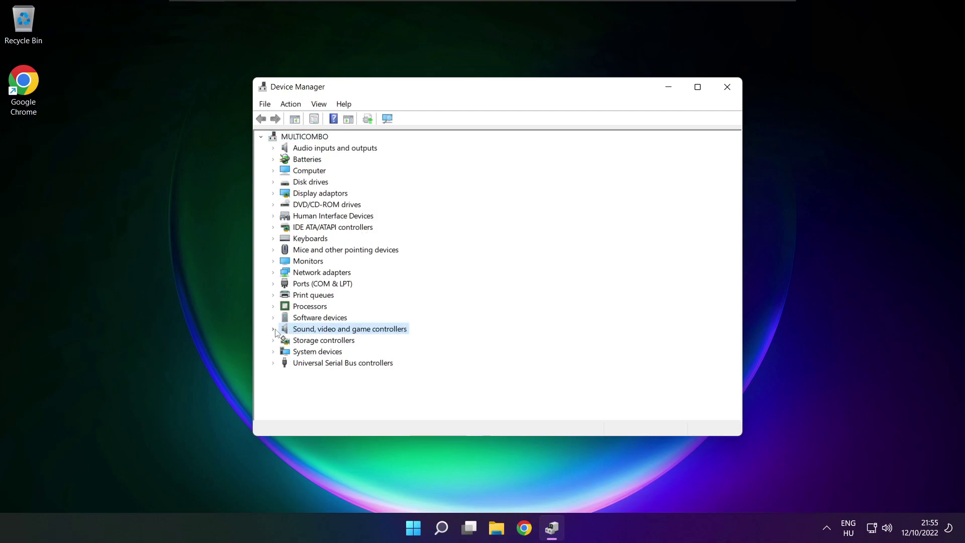
{"action": "left_click", "coordinate": [275, 329]}
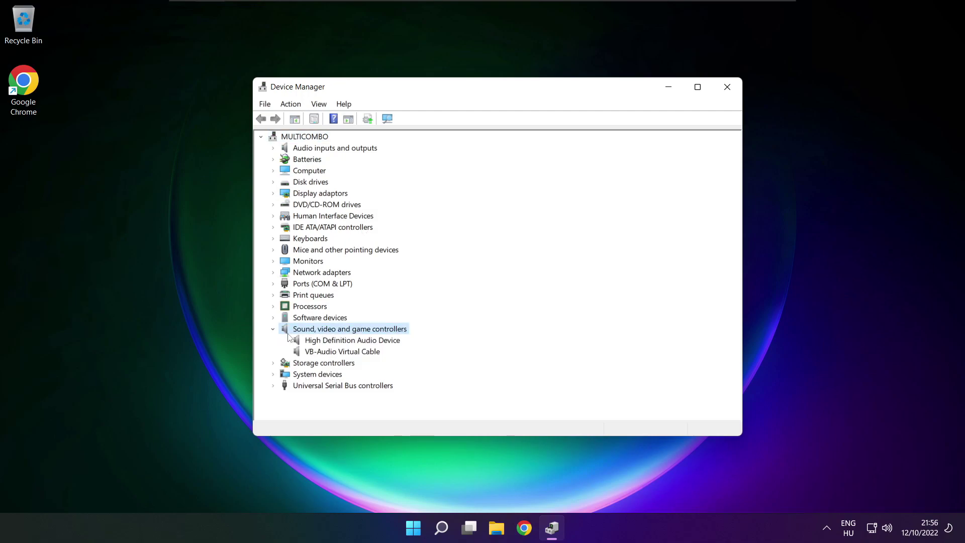
{"action": "left_click", "coordinate": [297, 342]}
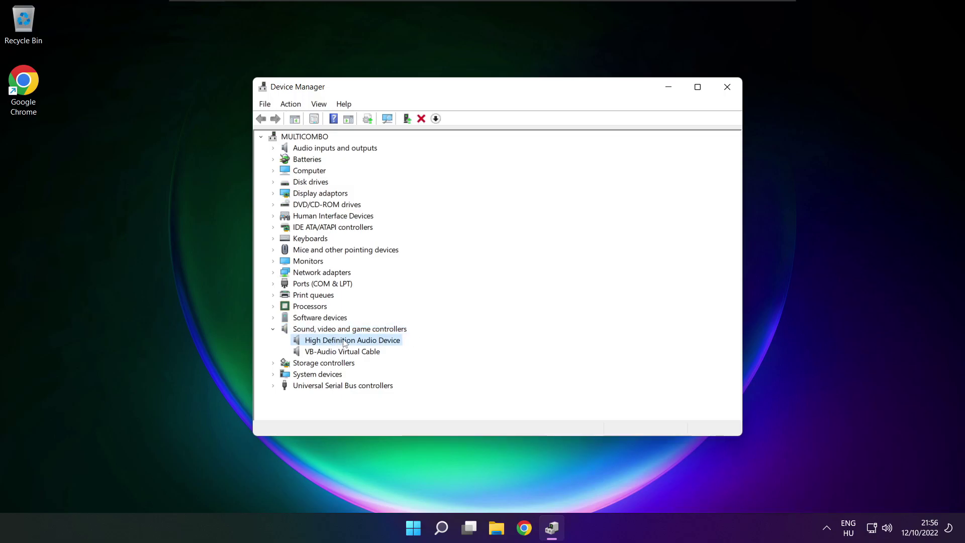
{"action": "right_click", "coordinate": [344, 341]}
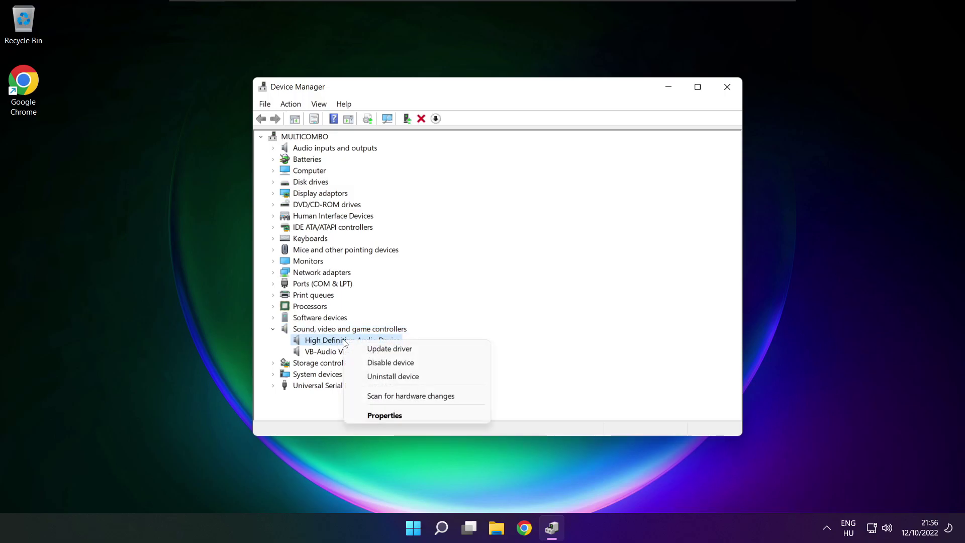
{"action": "left_click", "coordinate": [437, 352]}
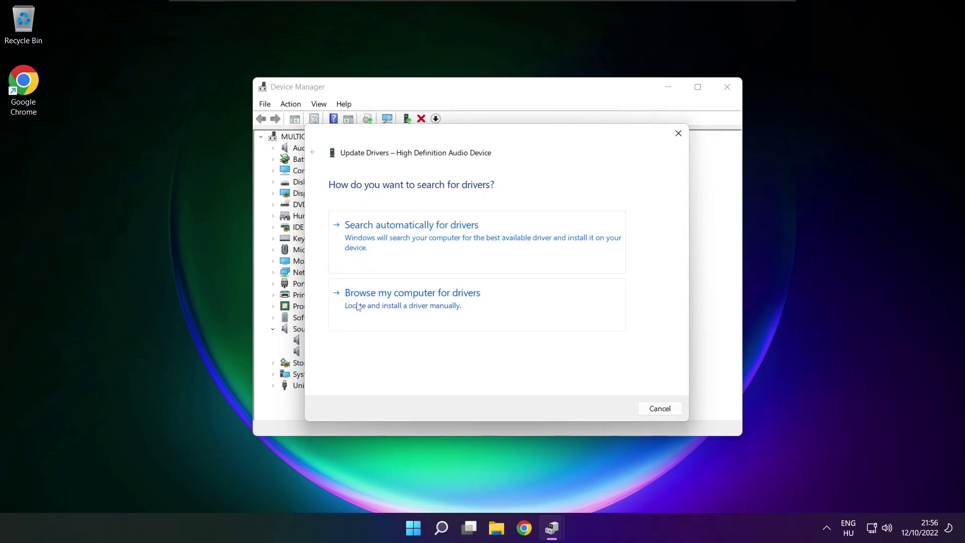
- Reinstall the High Definition Audio Device driver from this computer's driver list, accepting the warning
{"action": "left_click", "coordinate": [435, 306]}
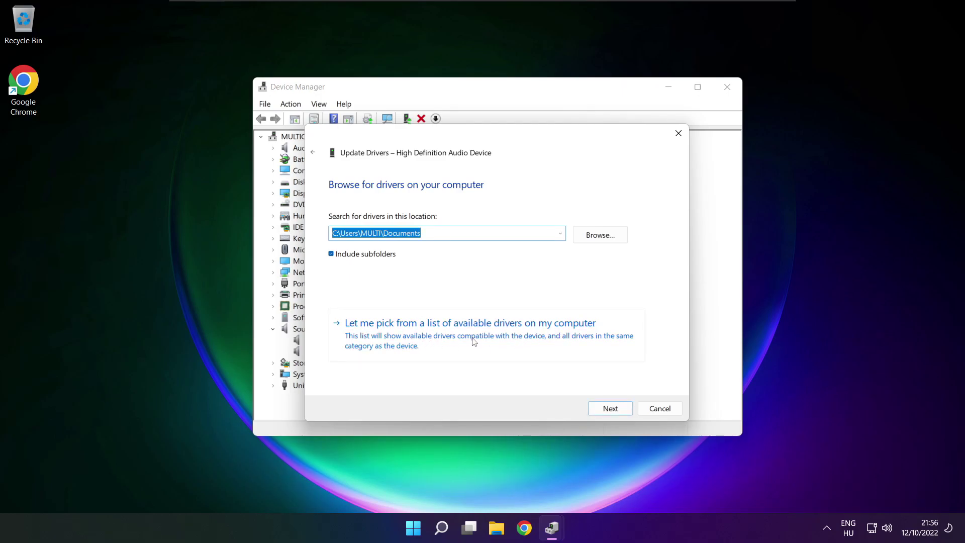
{"action": "left_click", "coordinate": [474, 342]}
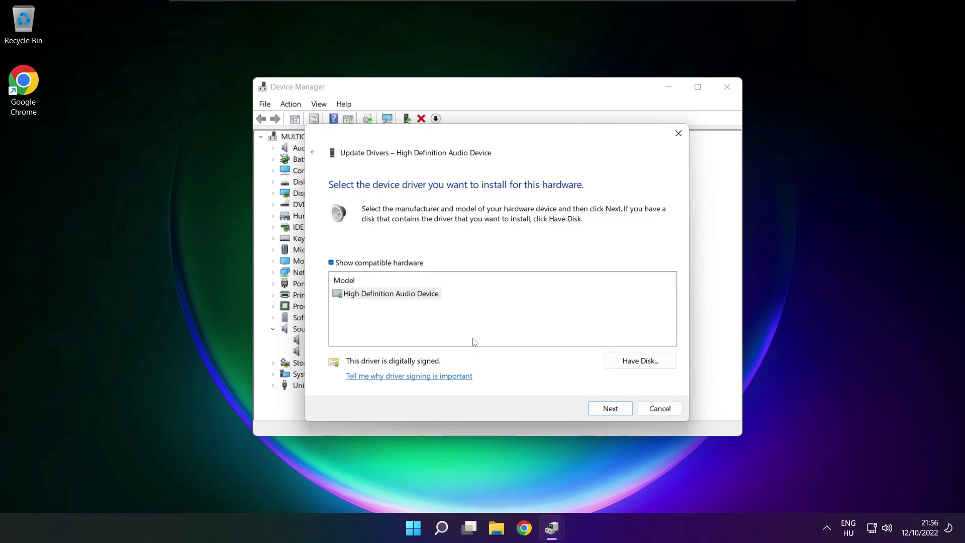
{"action": "left_click", "coordinate": [377, 297]}
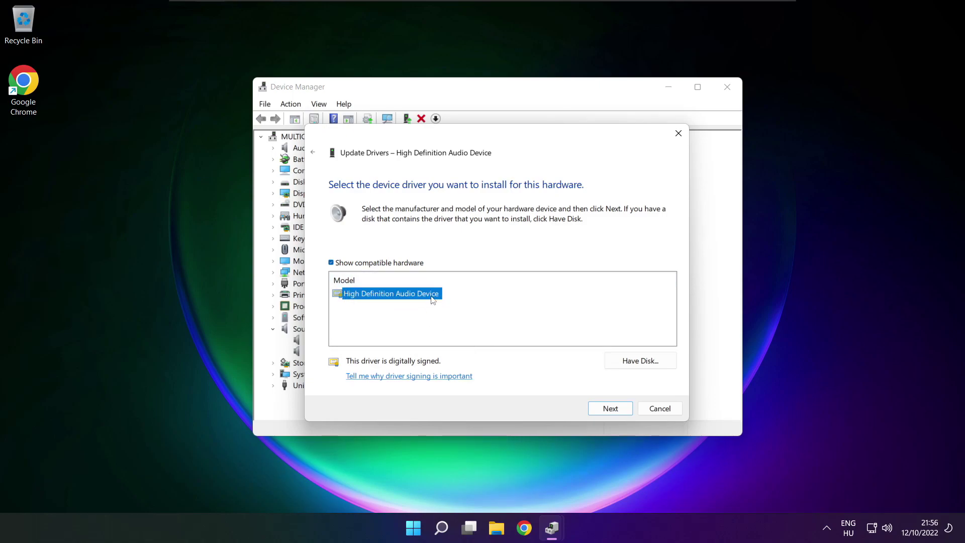
{"action": "left_click", "coordinate": [610, 408]}
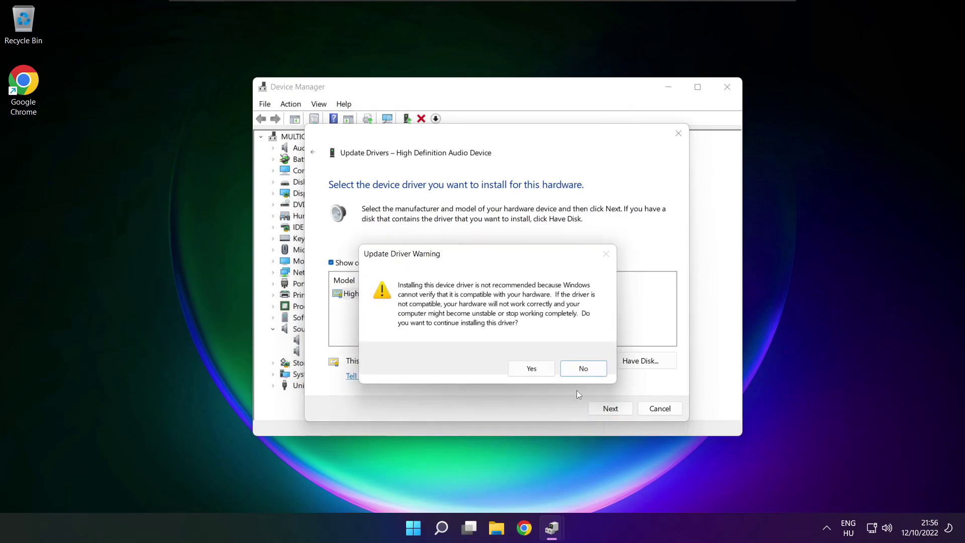
{"action": "left_click", "coordinate": [533, 369]}
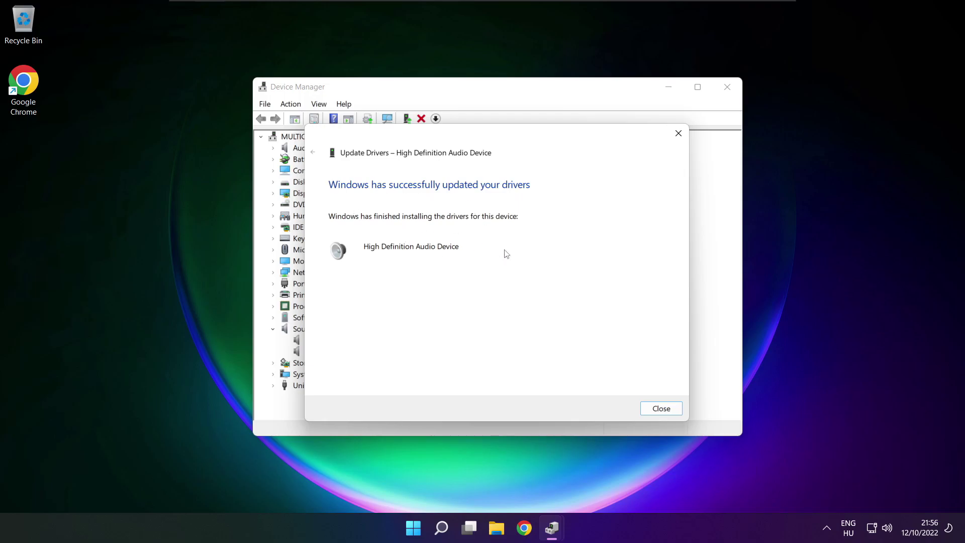
{"action": "left_click", "coordinate": [661, 408]}
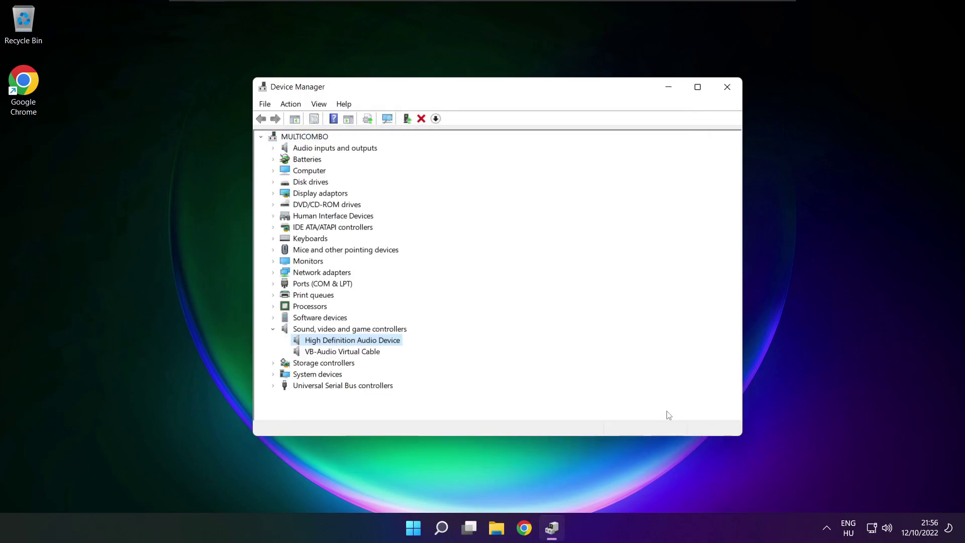
- Close Device Manager and bring up the Start menu's restart and shutdown options
{"action": "left_click", "coordinate": [728, 90]}
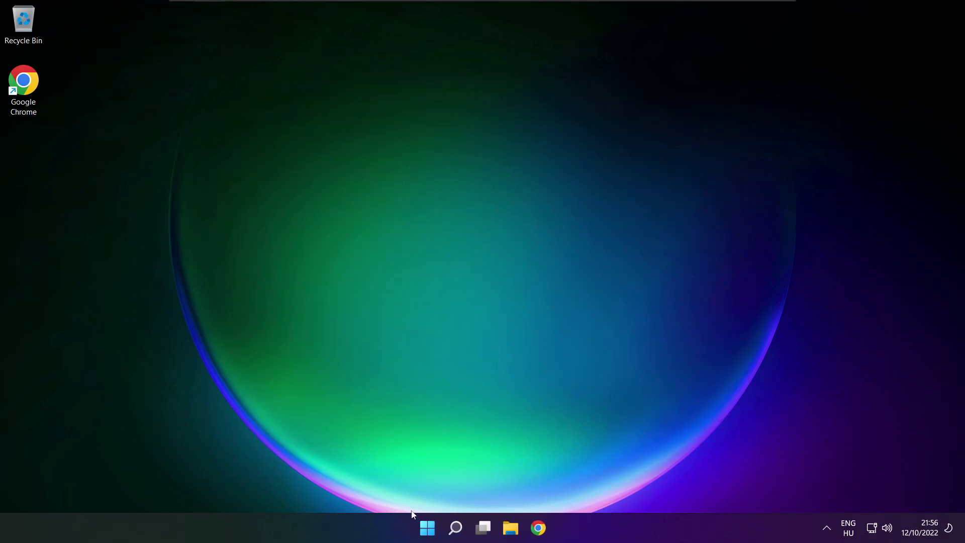
{"action": "left_click", "coordinate": [427, 528]}
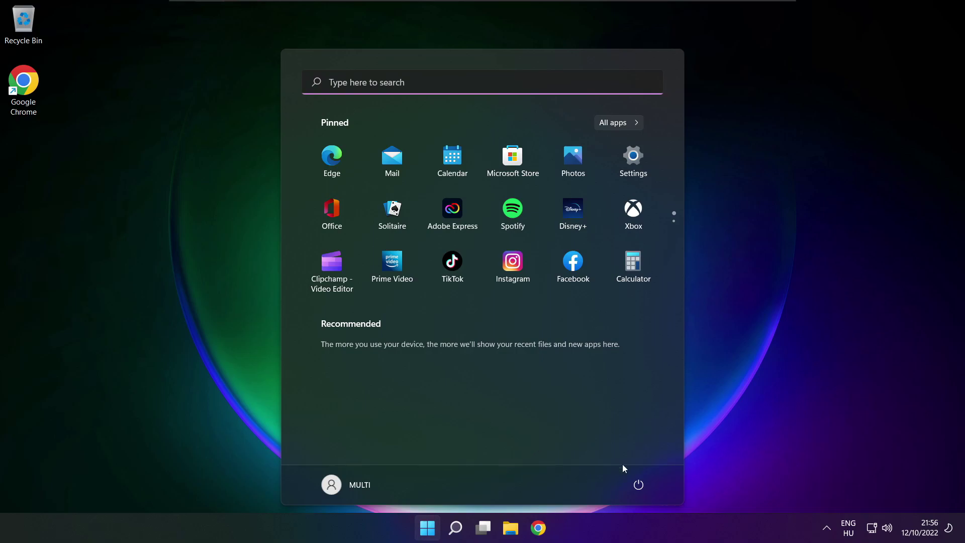
{"action": "left_click", "coordinate": [639, 484]}
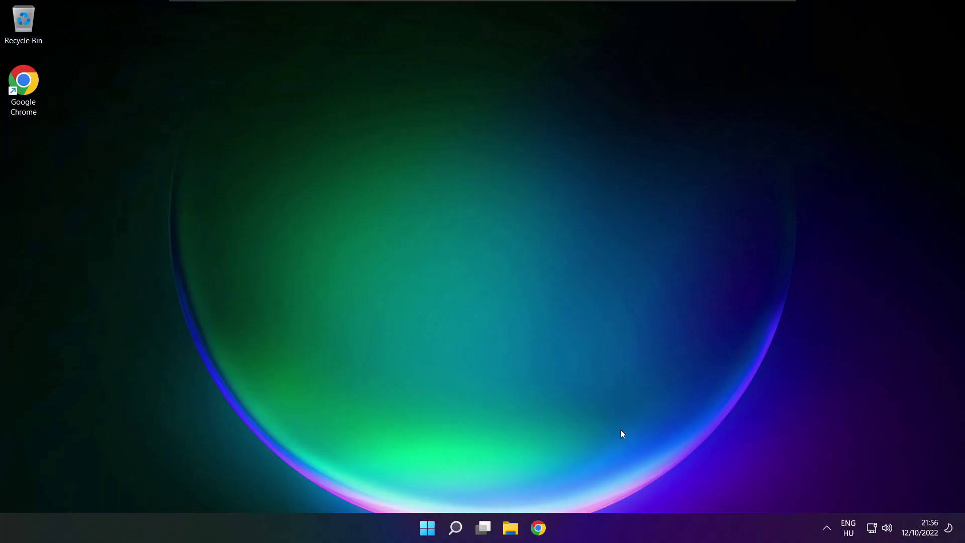
- Open Sound settings from the taskbar volume icon and scroll down to the Advanced section
{"action": "right_click", "coordinate": [887, 529]}
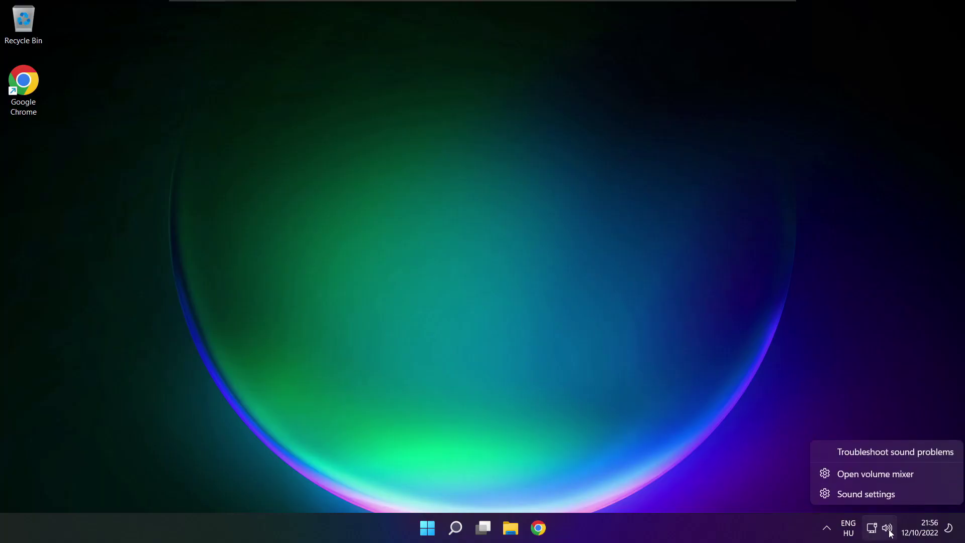
{"action": "left_click", "coordinate": [901, 494]}
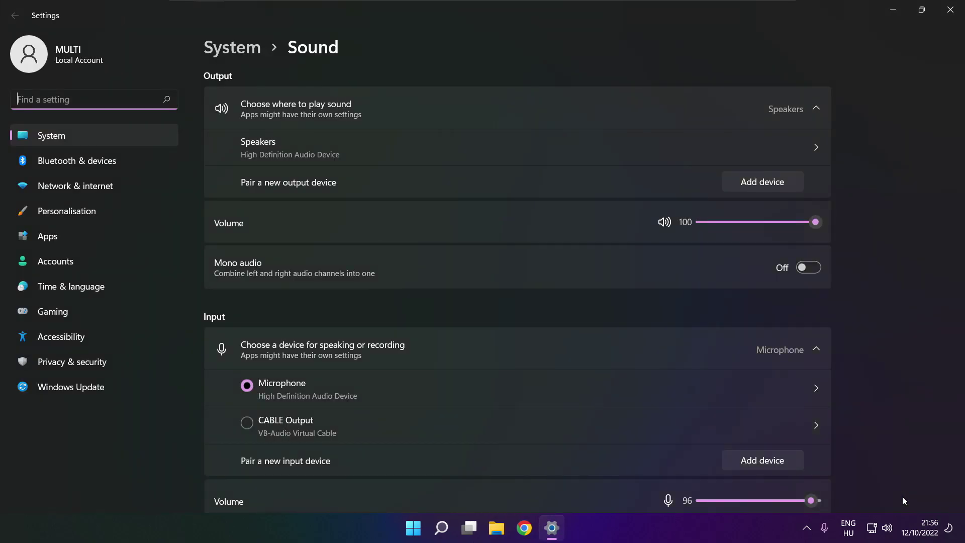
{"action": "scroll", "coordinate": [518, 290], "scroll_direction": "down", "scroll_amount": 6}
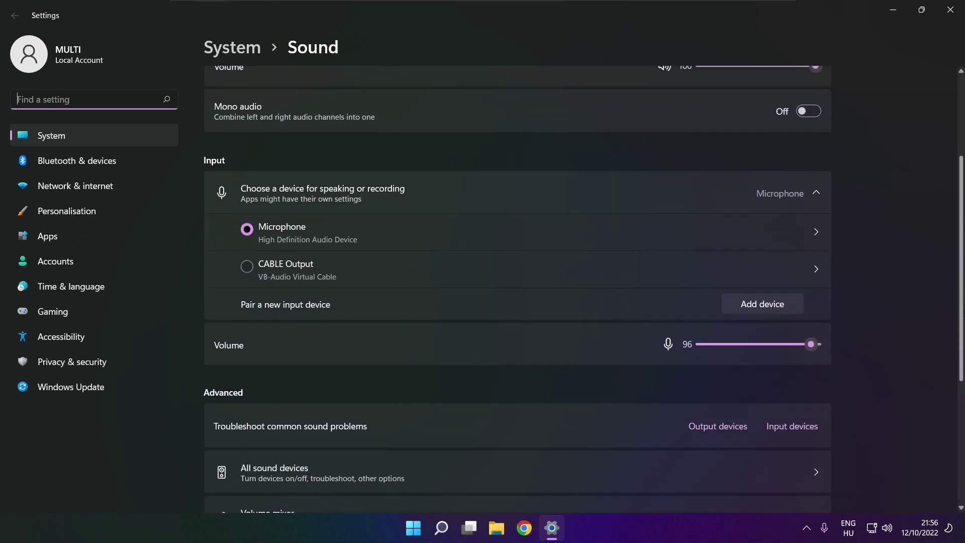
{"action": "scroll", "coordinate": [518, 290], "scroll_direction": "down", "scroll_amount": 1}
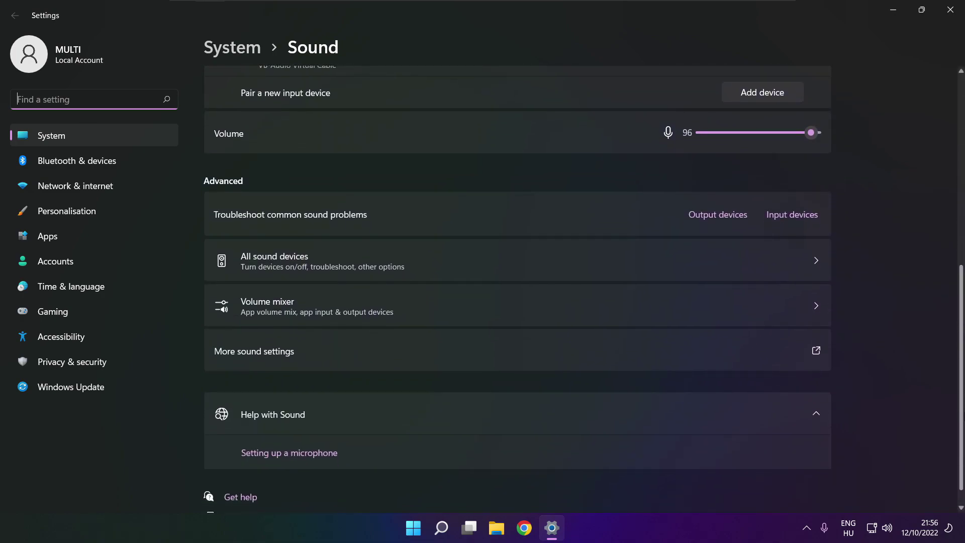
{"action": "scroll", "coordinate": [518, 290], "scroll_direction": "down", "scroll_amount": 1}
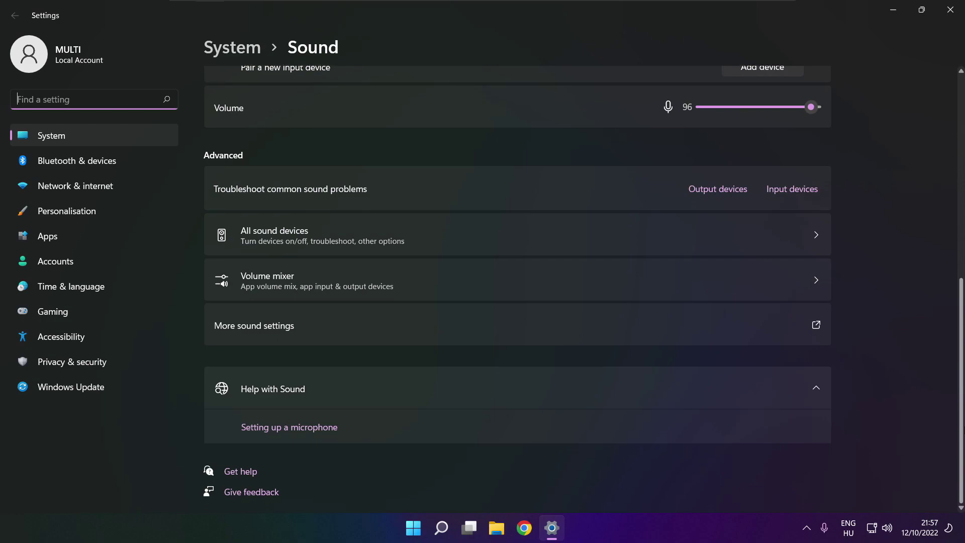
- Start the Playing Audio troubleshooter for Output devices under 'Troubleshoot common sound problems'
{"action": "left_click", "coordinate": [722, 194]}
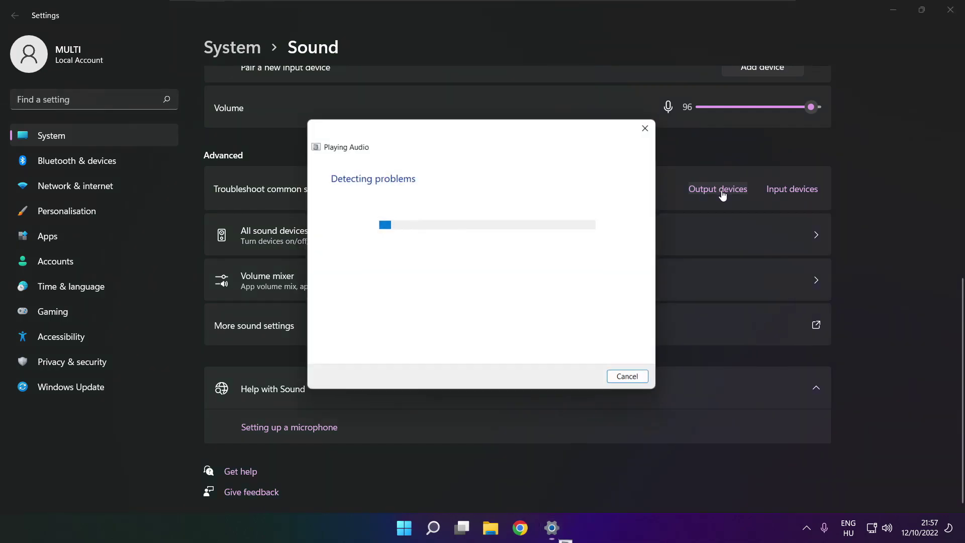